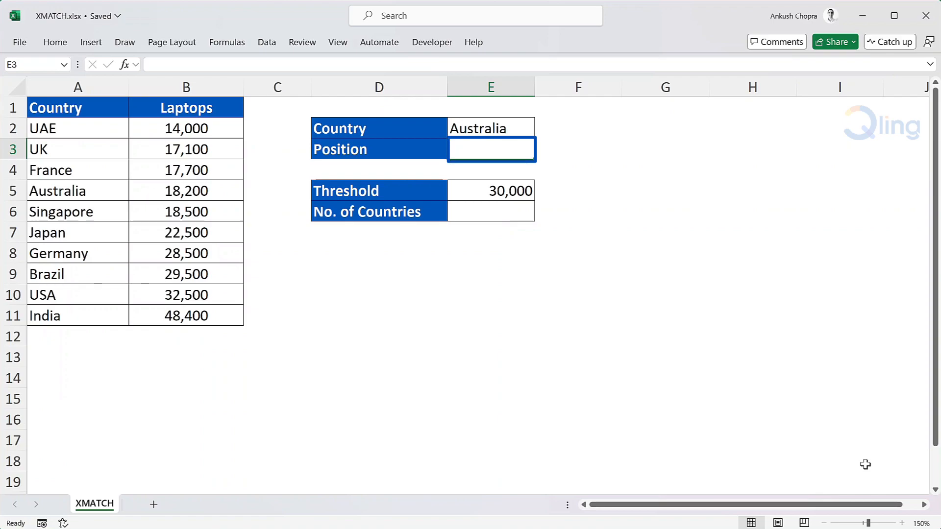
Enter =XMATCH(E2,A2:A11,0) in the Position cell E3 to find the country in the list by exact match.
text(match)
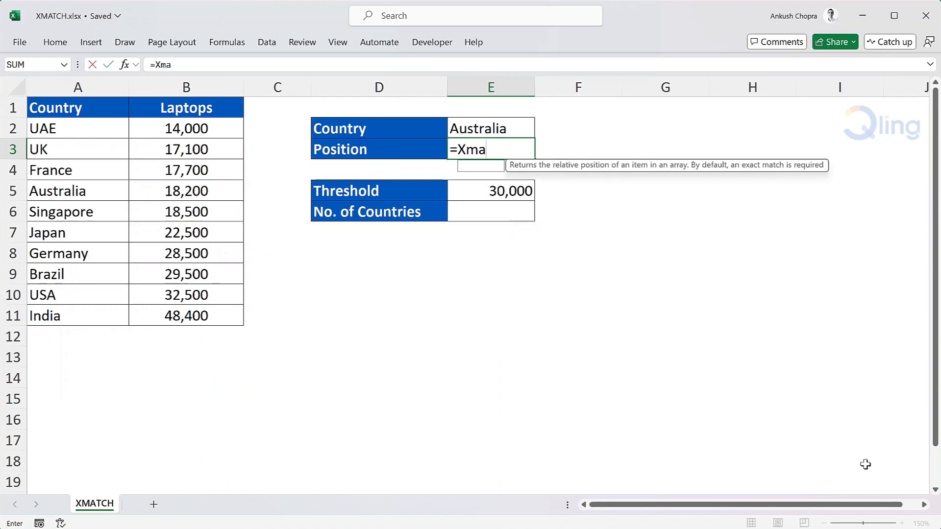
key(Tab)
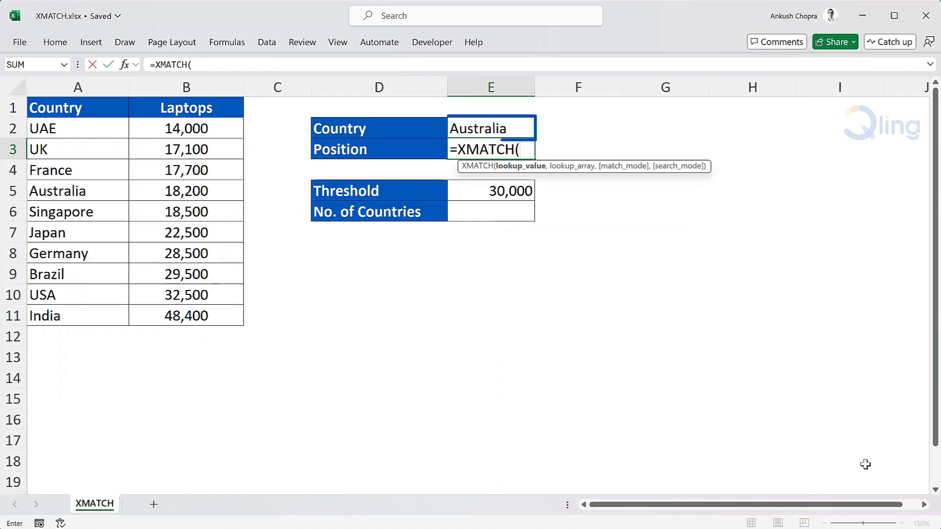
click(514, 128)
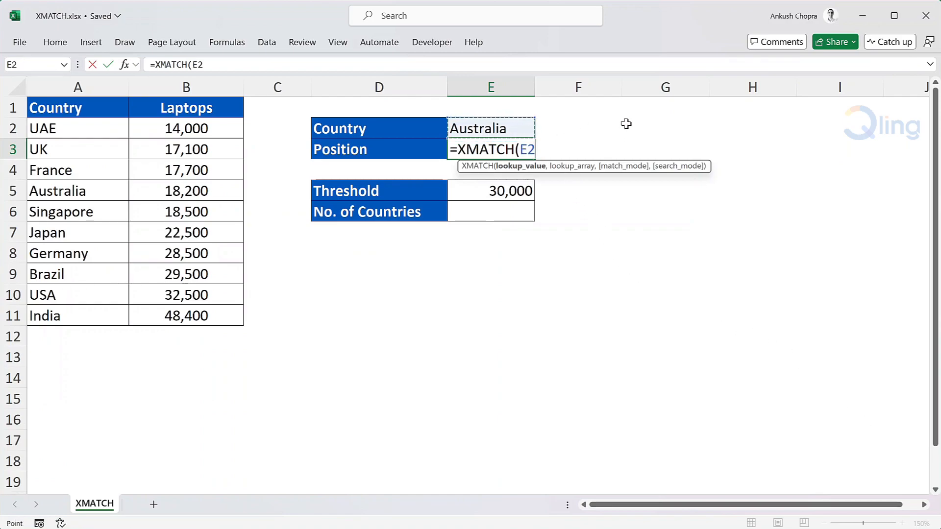
text(,)
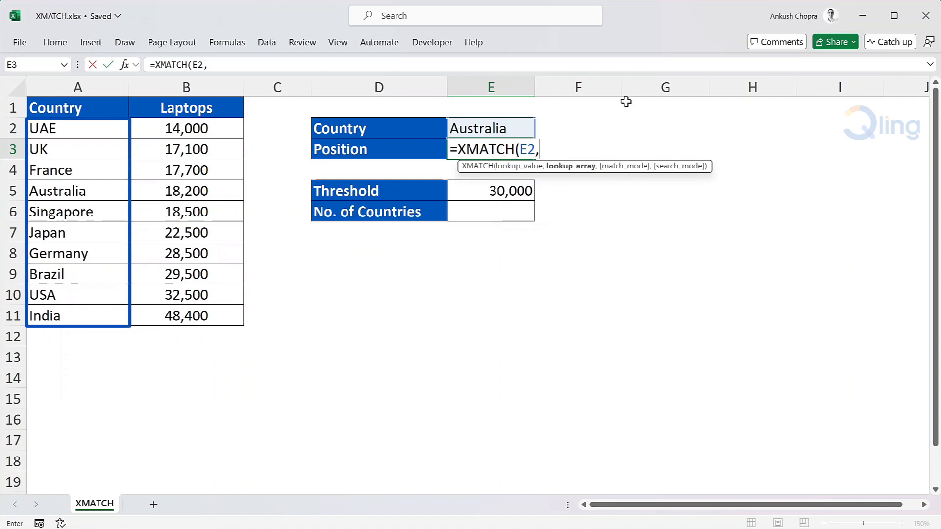
drag(61, 129, 67, 316)
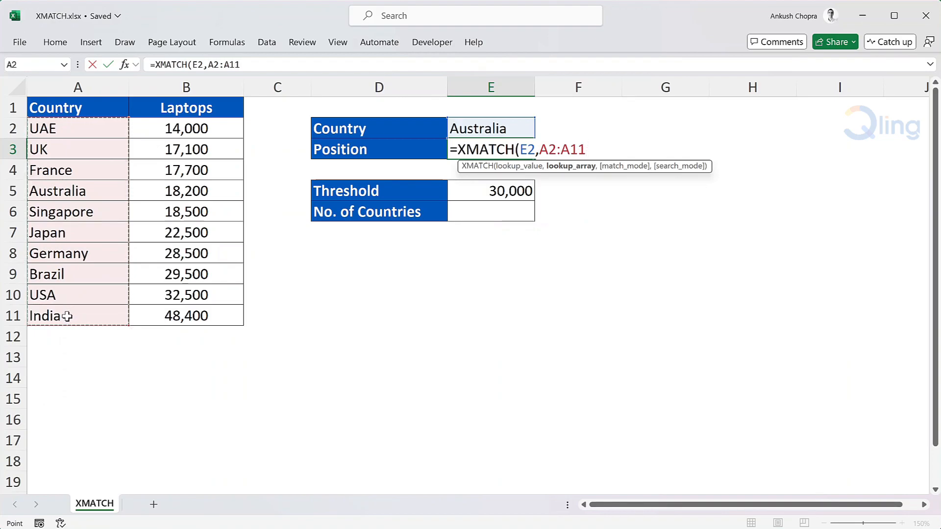
text(,)
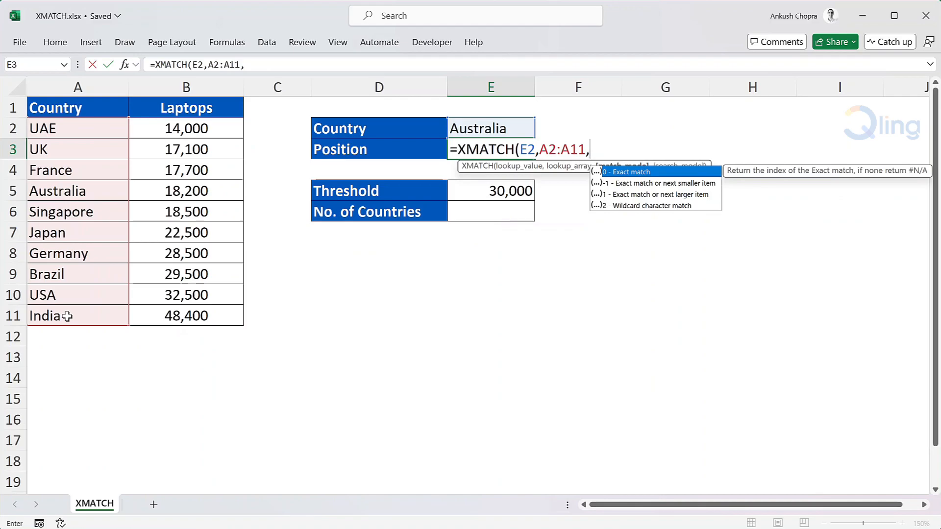
text(0))
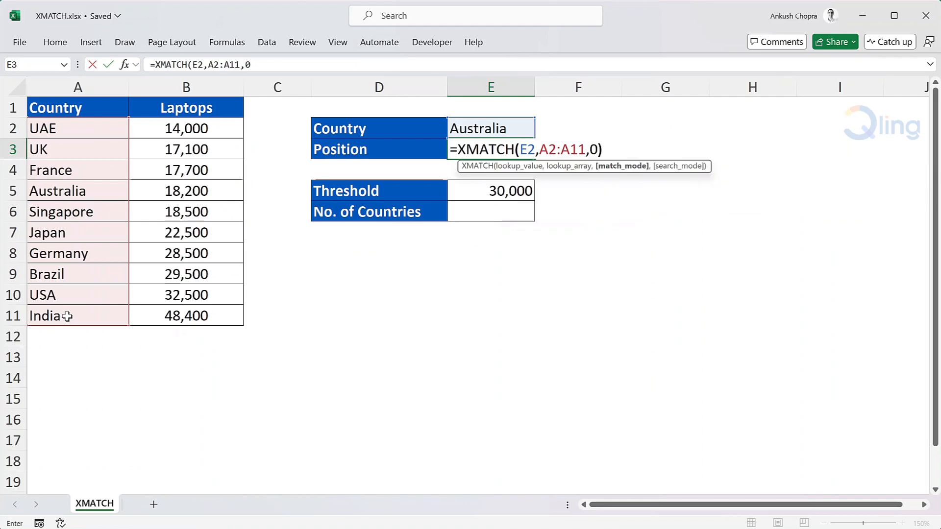
key(Return)
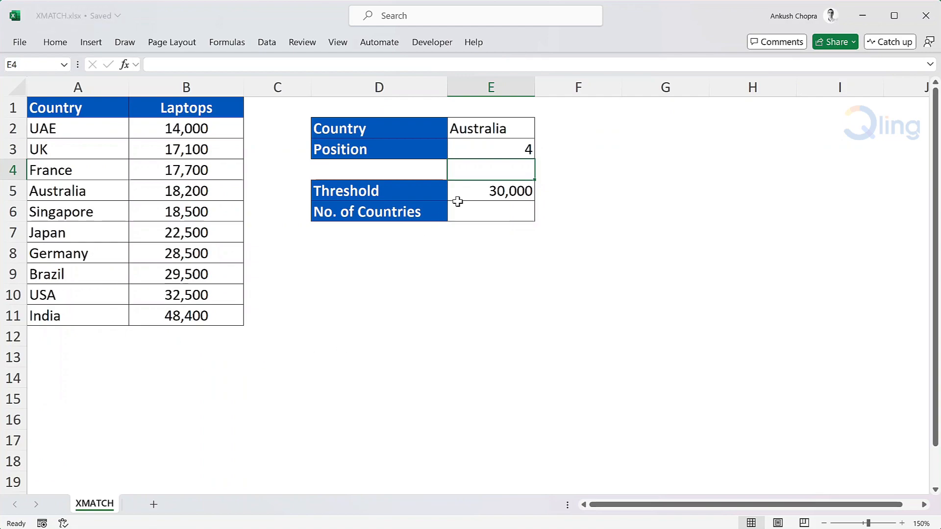
Add search mode -1 (last-to-first) to the Position formula in E3, making it =XMATCH(E2,A2:A11,0,-1).
double_click(509, 152)
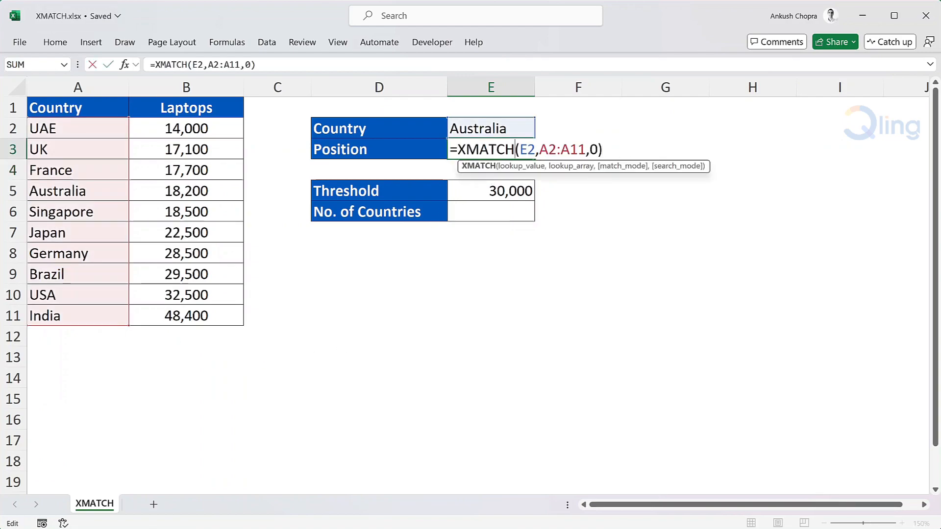
key(BackSpace)
text(,)
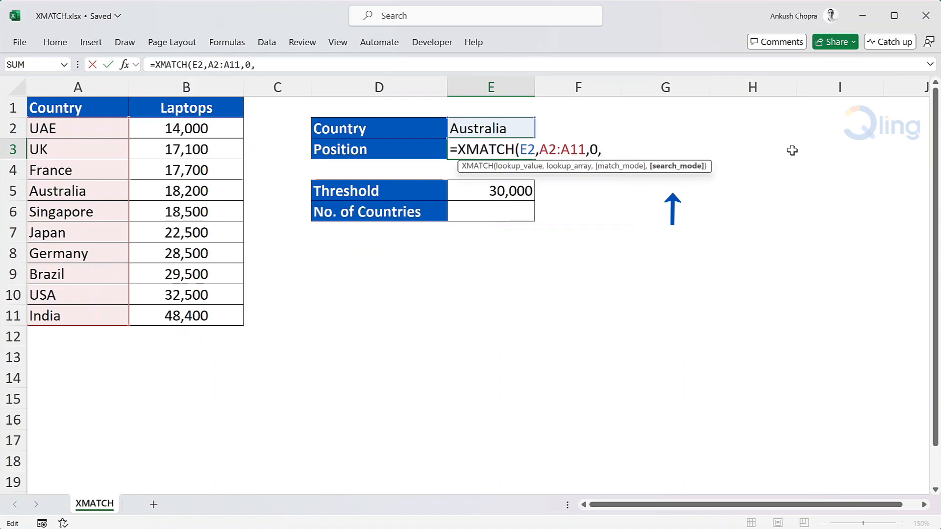
key(alt+Down)
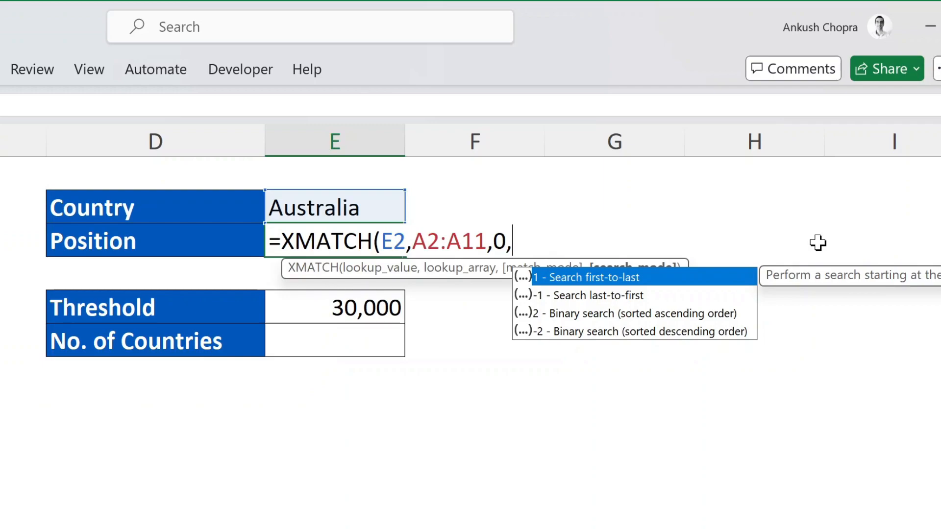
text(-1))
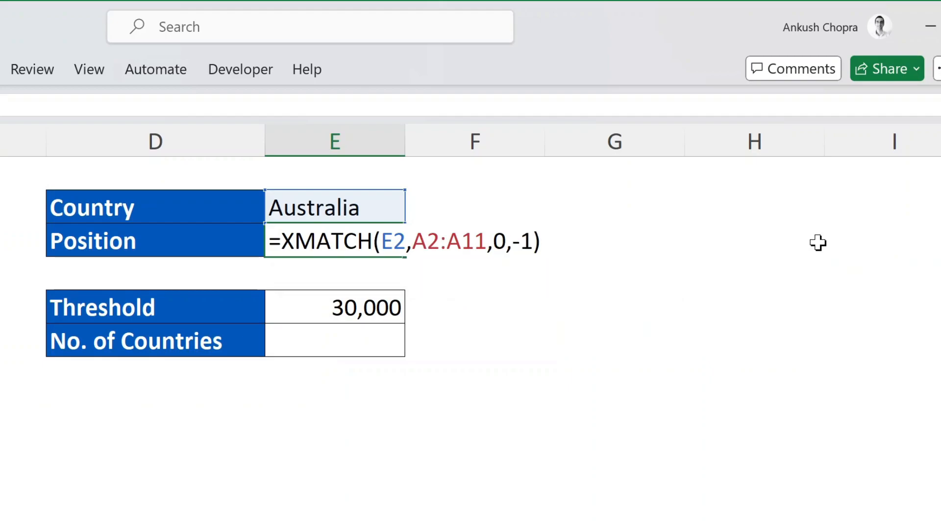
key(Return)
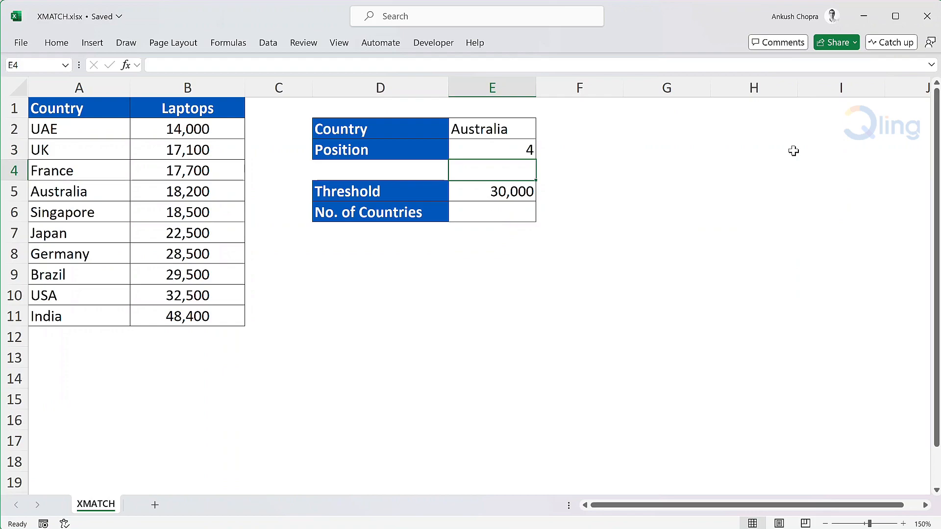
Replace the country in A9 with Australia to test the last-to-first search on a duplicate entry.
click(78, 270)
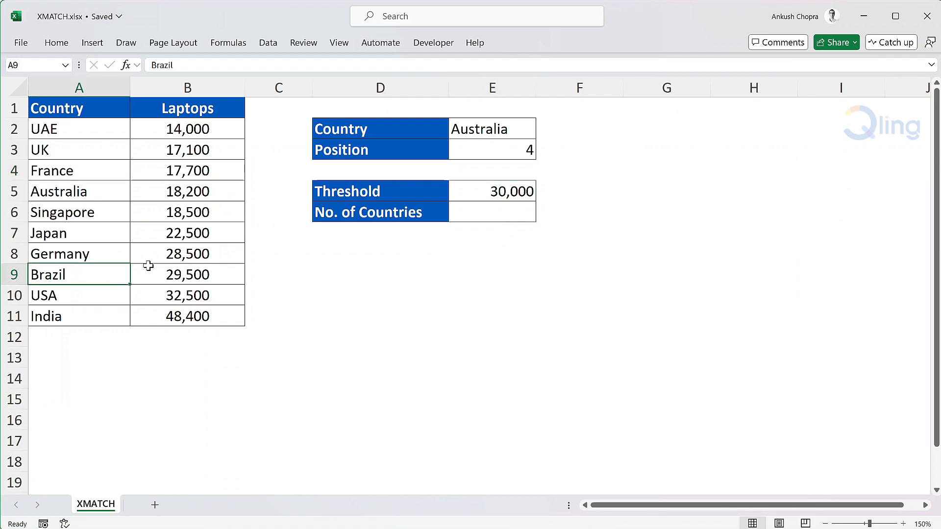
text(Australia)
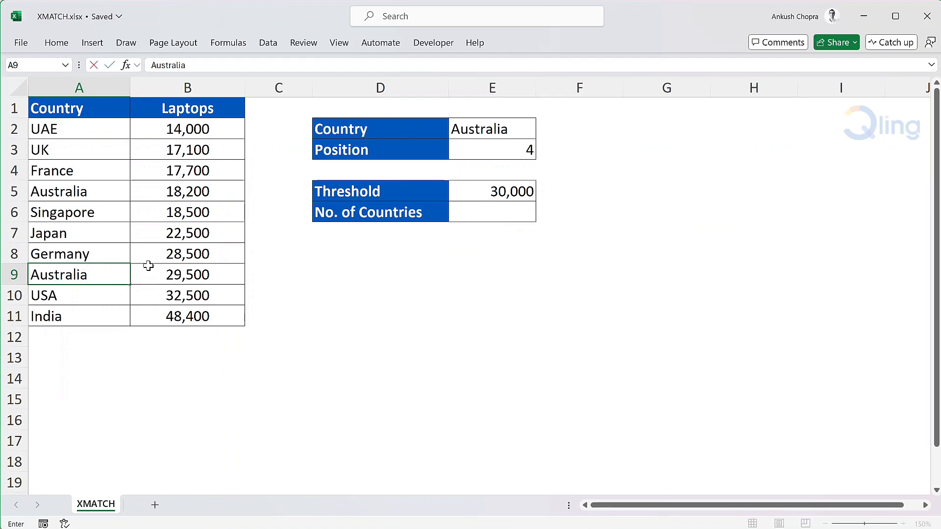
click(148, 265)
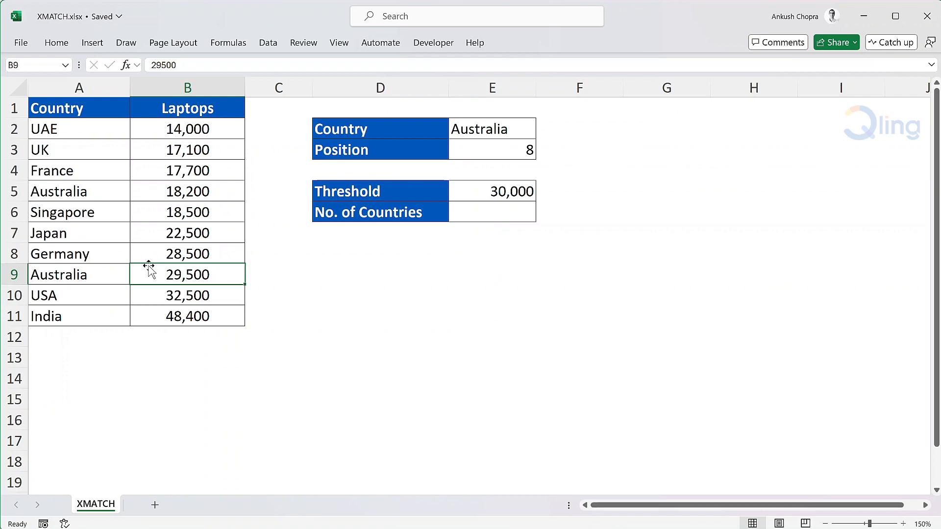
Change the country in cell A9 back to Brazil.
key(Left)
text(Brazi)
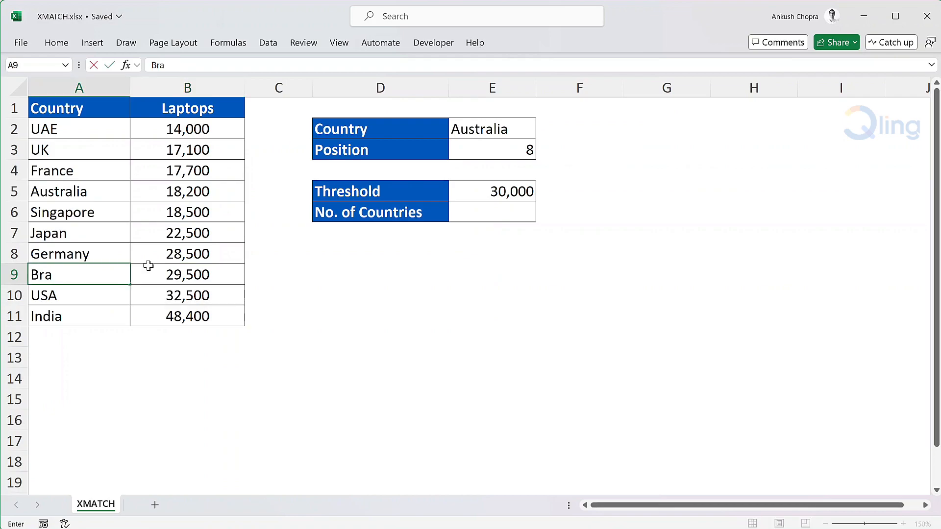
text(l)
key(Right)
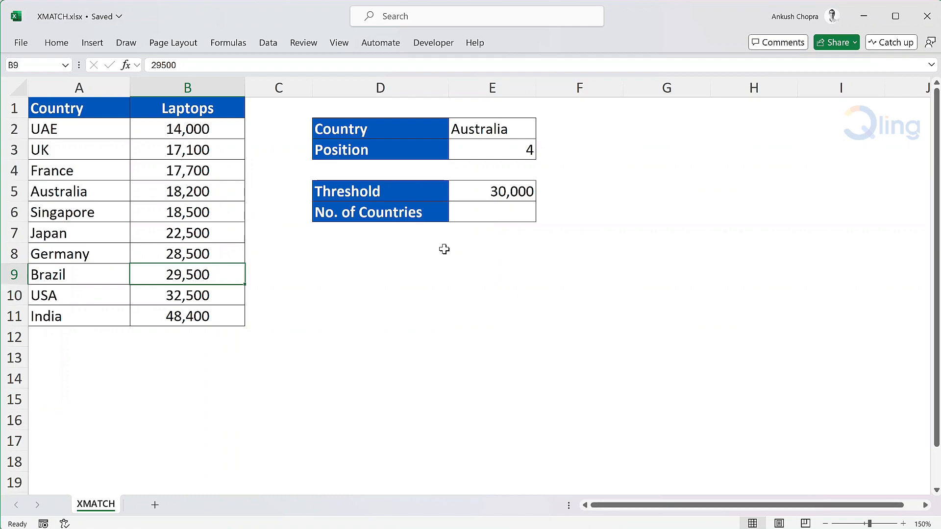
Enter =XMATCH(E5,B2:B11,-1) in the No. of Countries cell E6, matching the threshold exactly or the next smaller item.
click(491, 219)
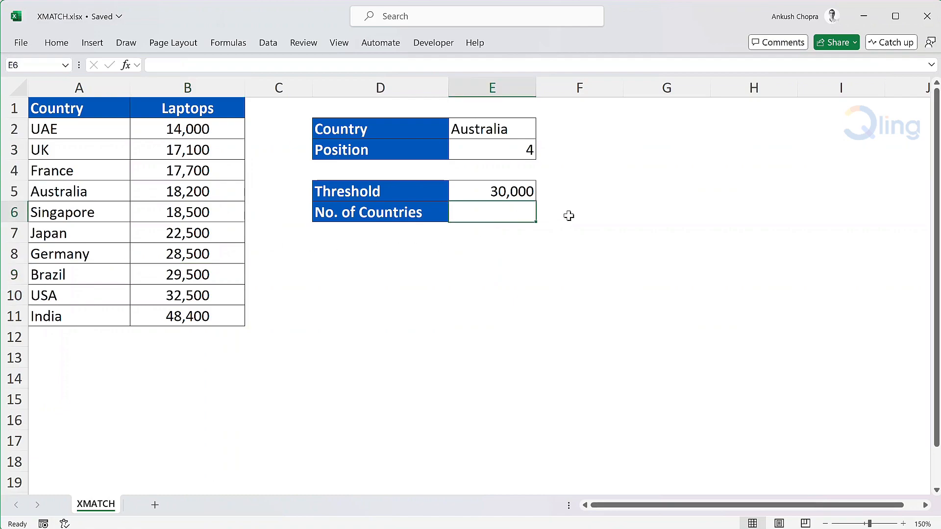
text(=xma)
key(Tab)
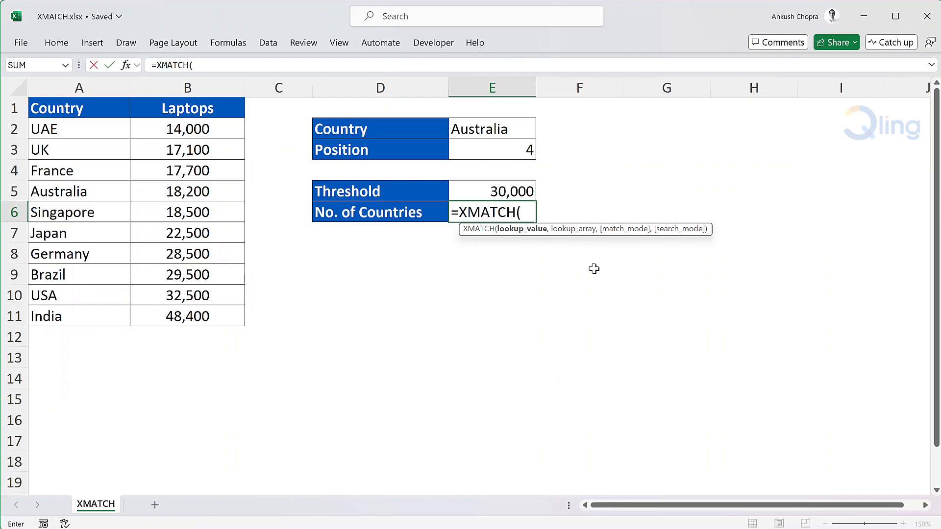
click(461, 194)
text(,)
drag(239, 126, 215, 316)
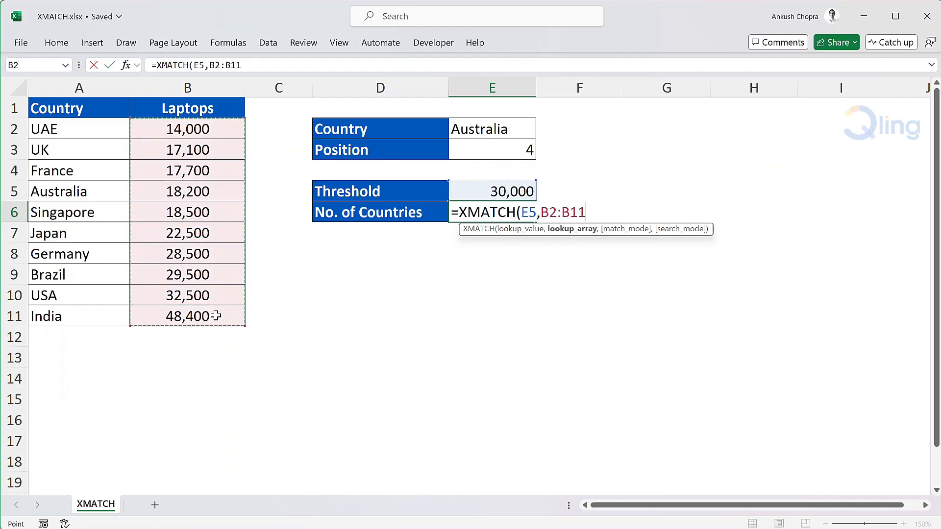
text(,-)
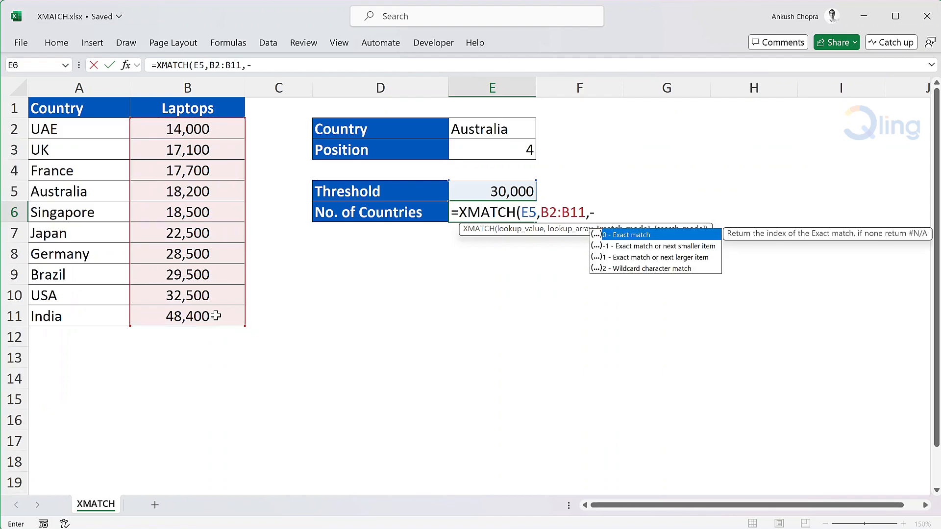
text(1)
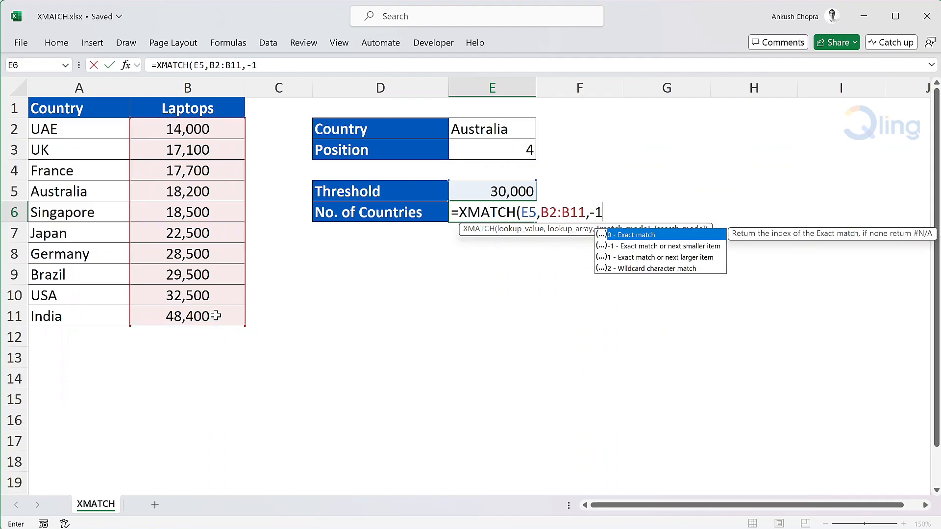
text())
key(Return)
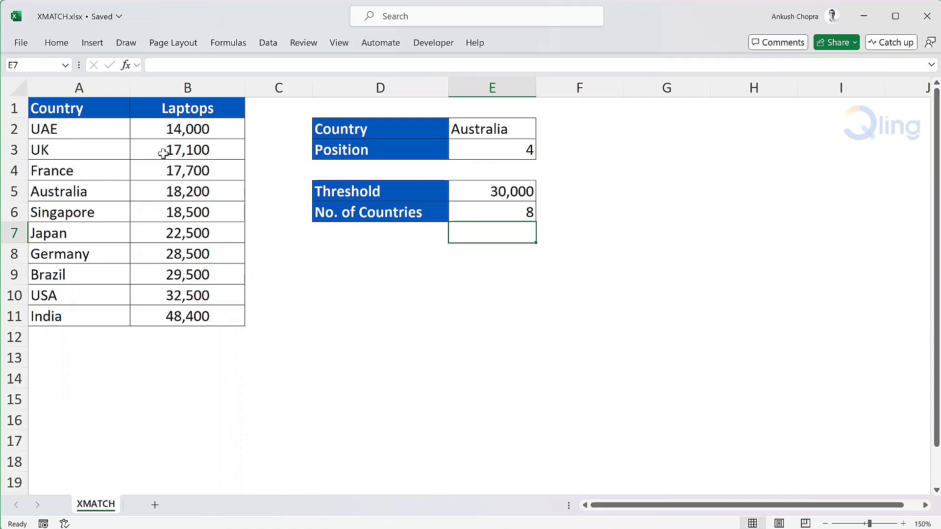
Sort the country and laptops table alphabetically by Country in ascending order.
click(106, 155)
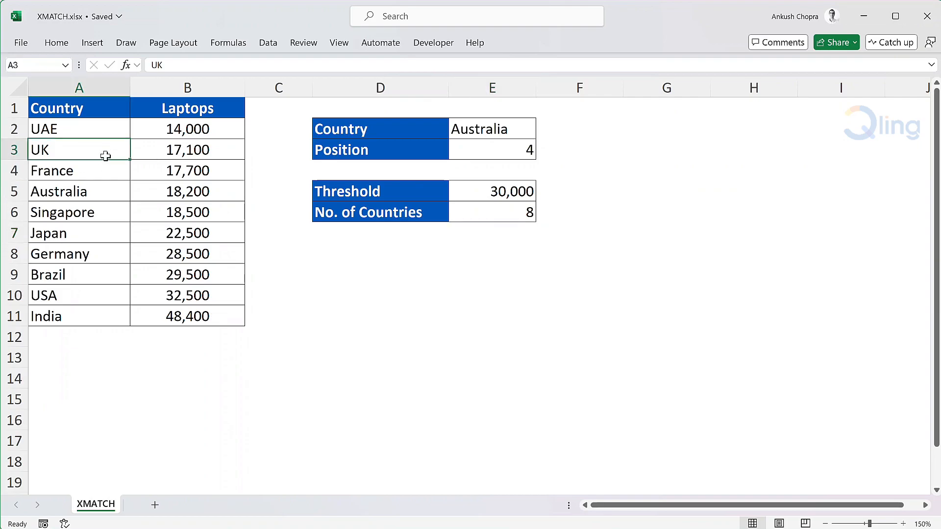
click(270, 43)
click(510, 66)
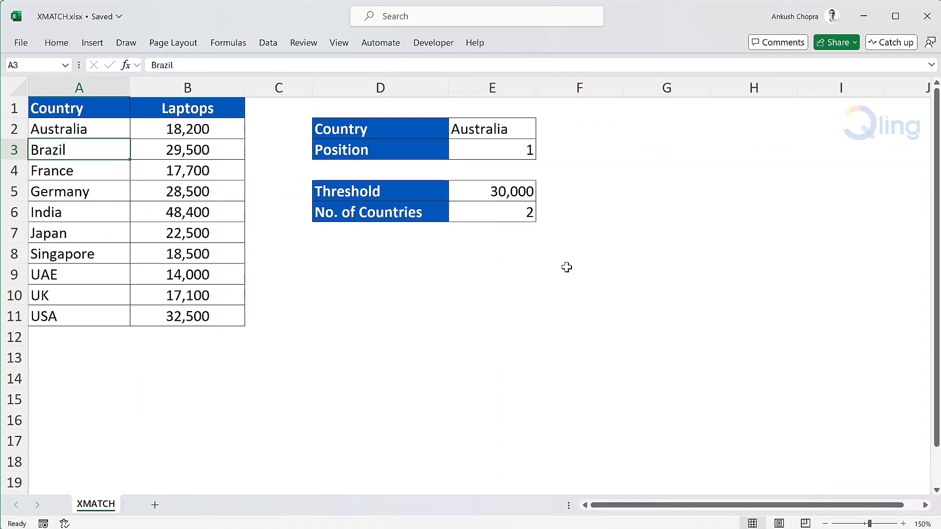
Wrap the lookup array in E6 in SORT, making the formula =XMATCH(E5,SORT(B2:B11),-1).
double_click(506, 213)
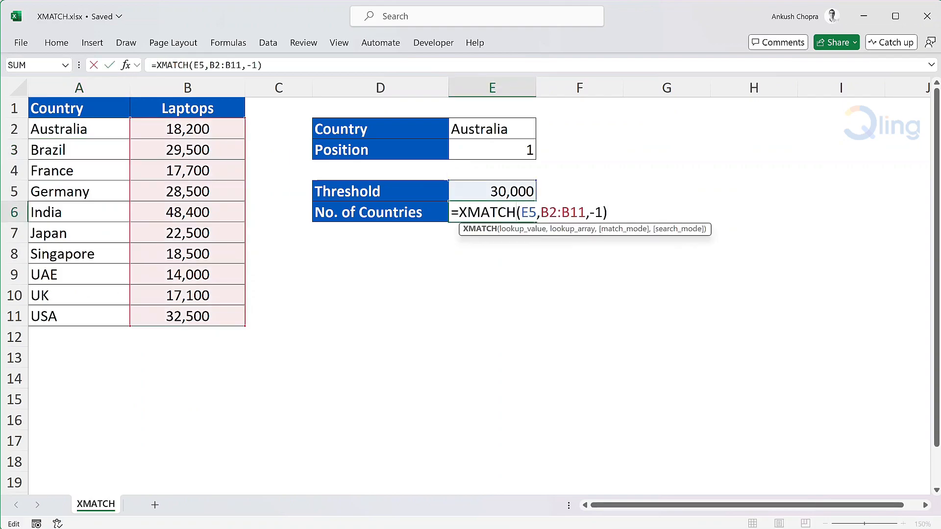
key(Right)
key(Right)
key(Right)
text(sort()
key(ctrl+Right)
text())
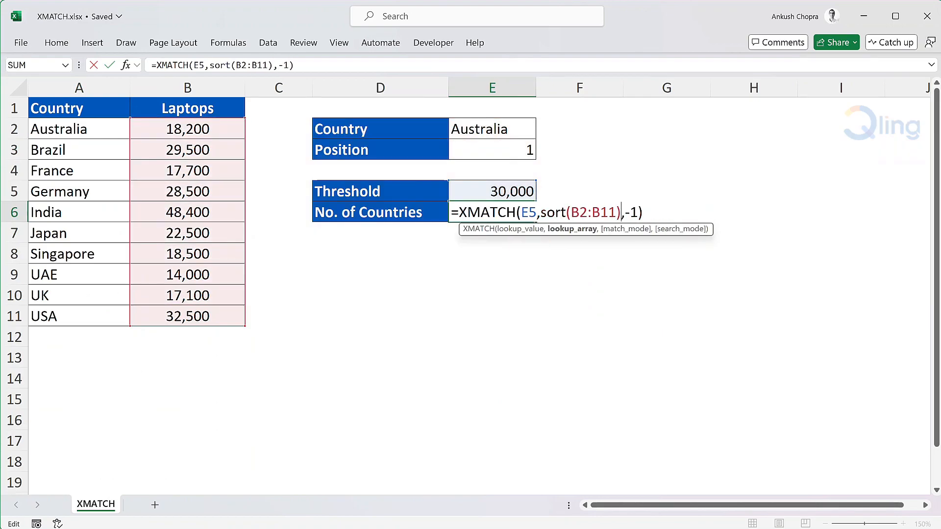
key(Return)
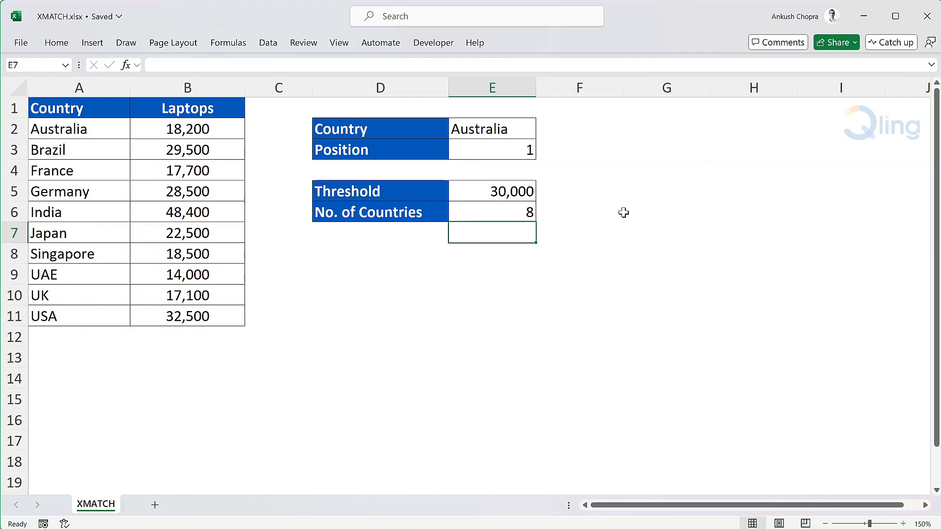